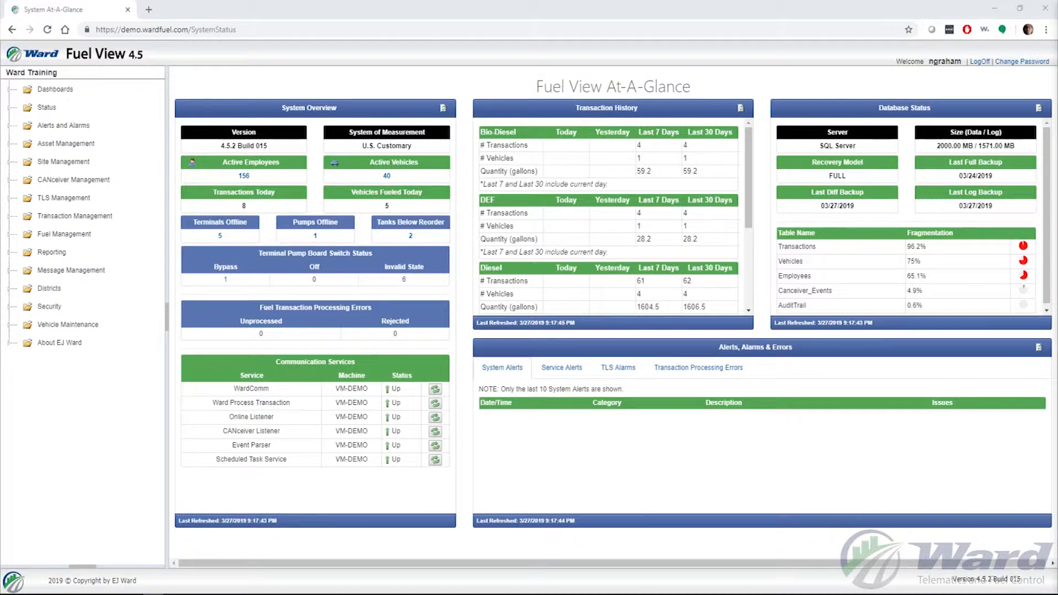
# Step: Open the Pricing Updates list under Transaction Management and start a new pricing update record
pyautogui.click(11, 216)
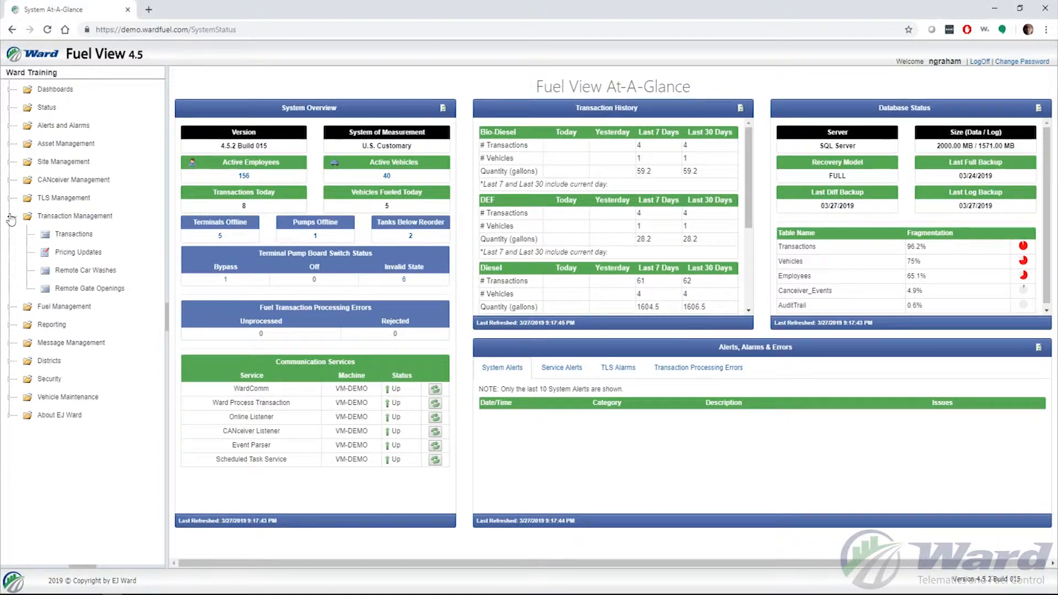
pyautogui.click(81, 256)
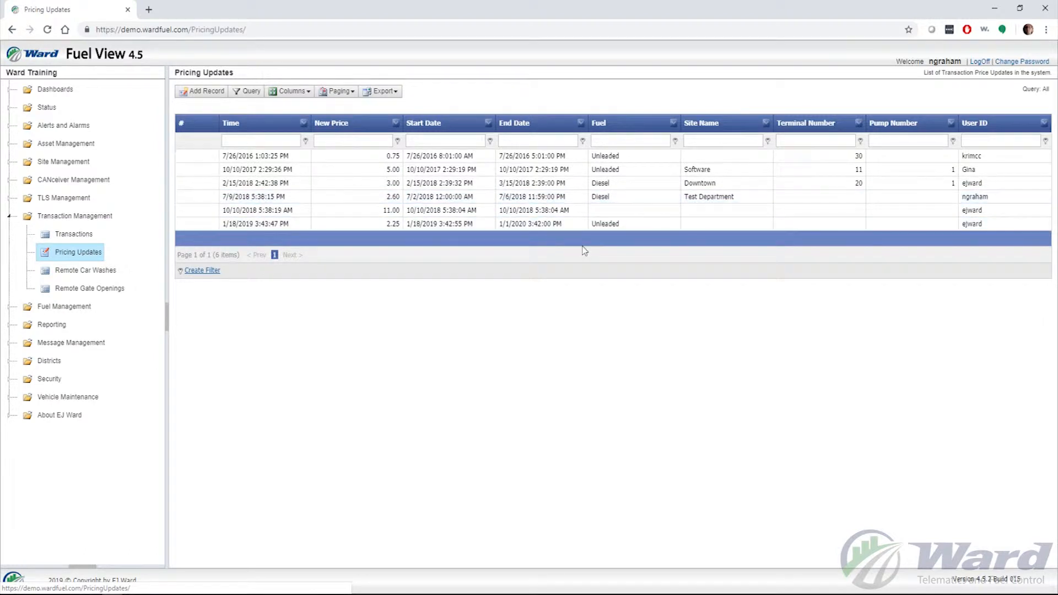
pyautogui.click(203, 92)
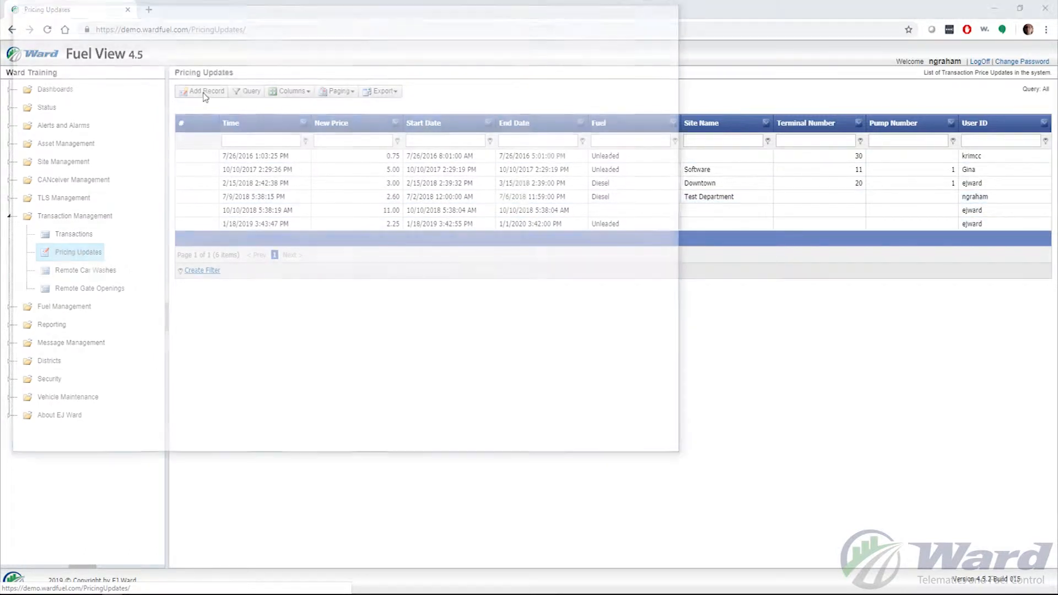
pyautogui.moveTo(282, 18); pyautogui.dragTo(546, 82)
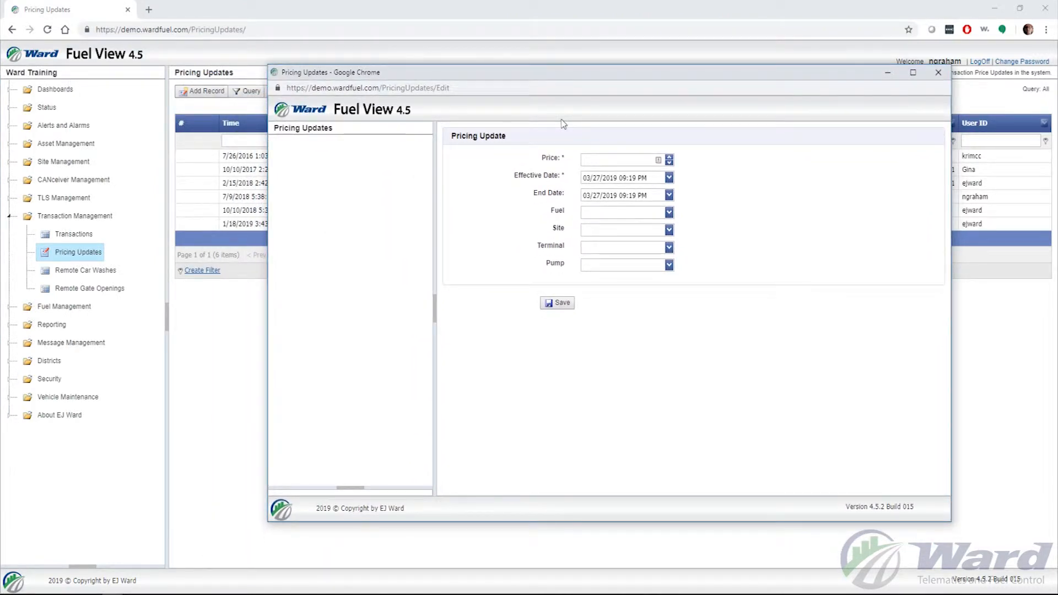
# Step: Set the price of the new pricing update to 2.39
pyautogui.click(610, 160)
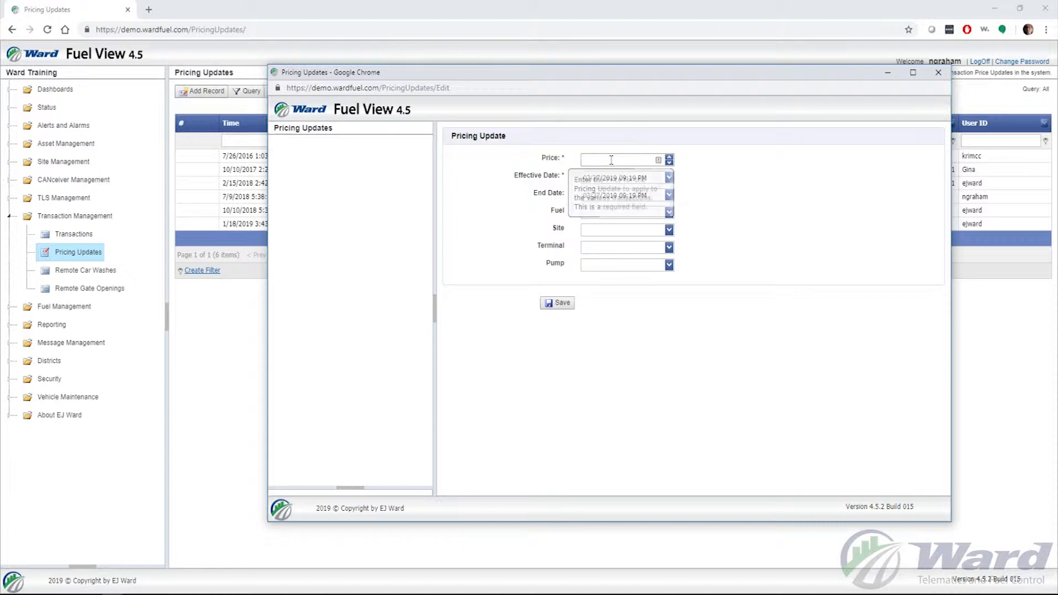
pyautogui.write('2.39')
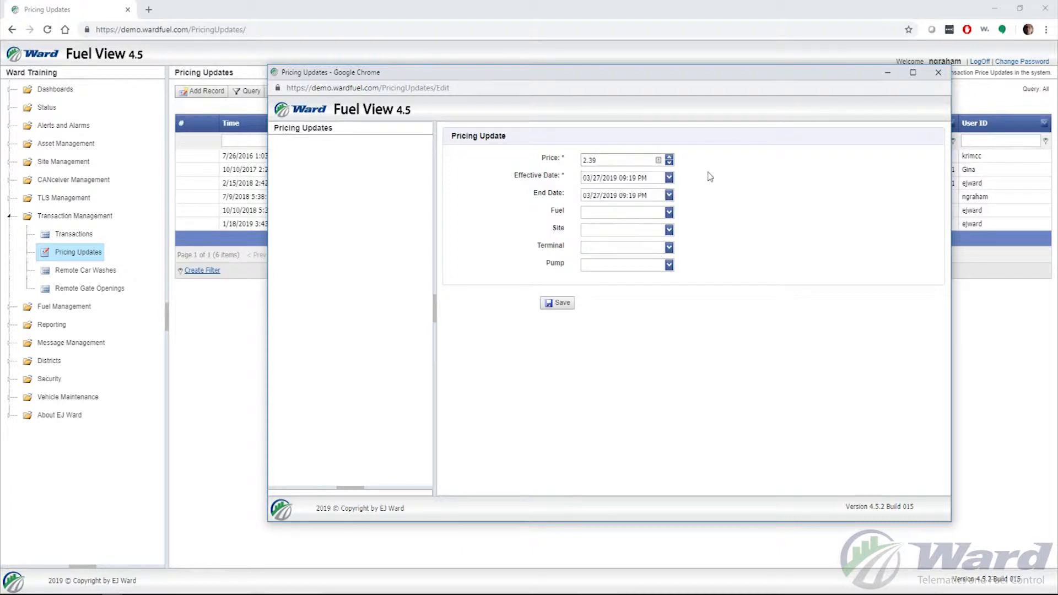
pyautogui.click(740, 163)
# Step: Set the effective date to February 1, 2019, keeping the time of day as it is
pyautogui.moveTo(655, 195)
pyautogui.click(670, 179)
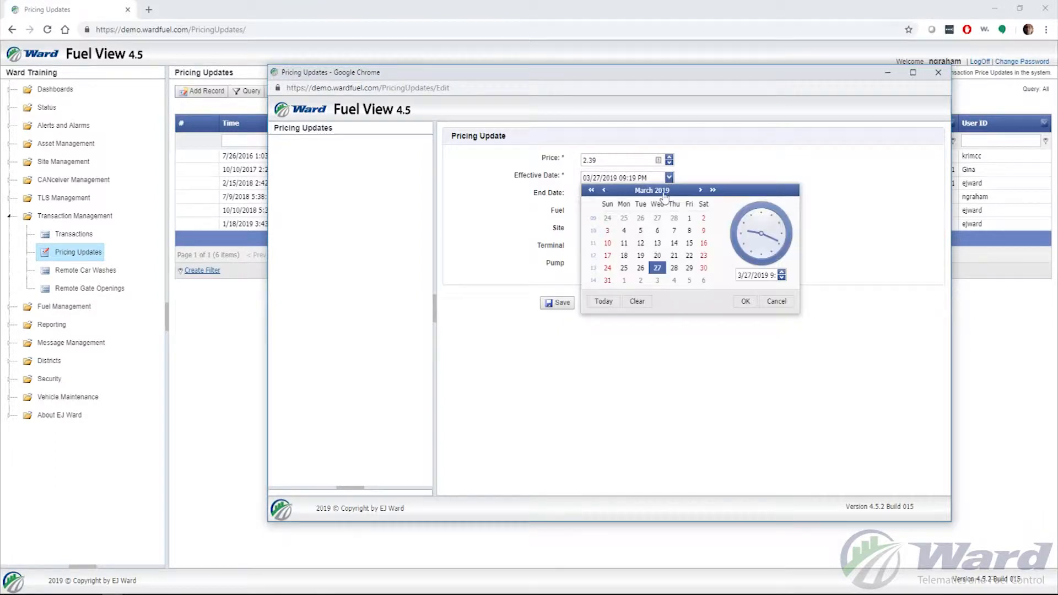
pyautogui.click(605, 191)
pyautogui.click(689, 218)
pyautogui.click(743, 301)
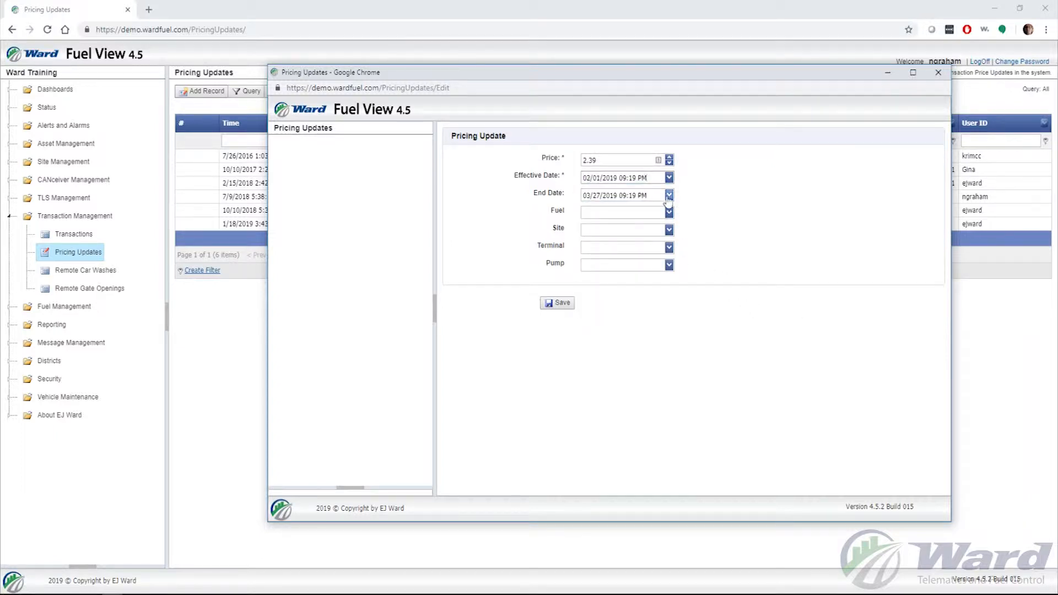
# Step: Set the end date to February 28, 2019 at 11:59 PM
pyautogui.click(669, 195)
pyautogui.click(603, 208)
pyautogui.click(674, 285)
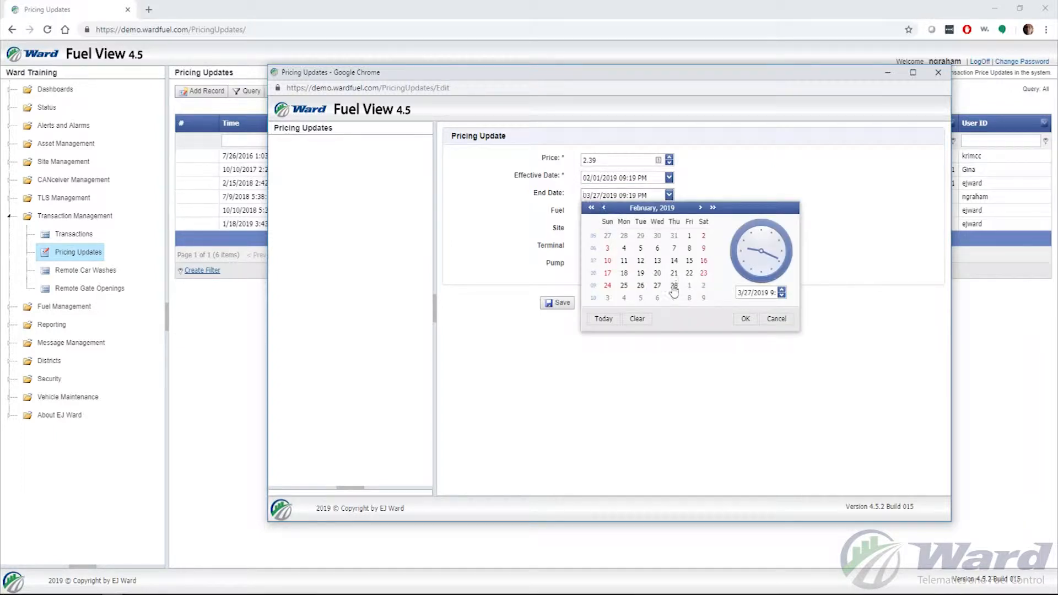
pyautogui.moveTo(771, 292); pyautogui.dragTo(808, 299)
pyautogui.write('1')
pyautogui.press('Right')
pyautogui.press('Right')
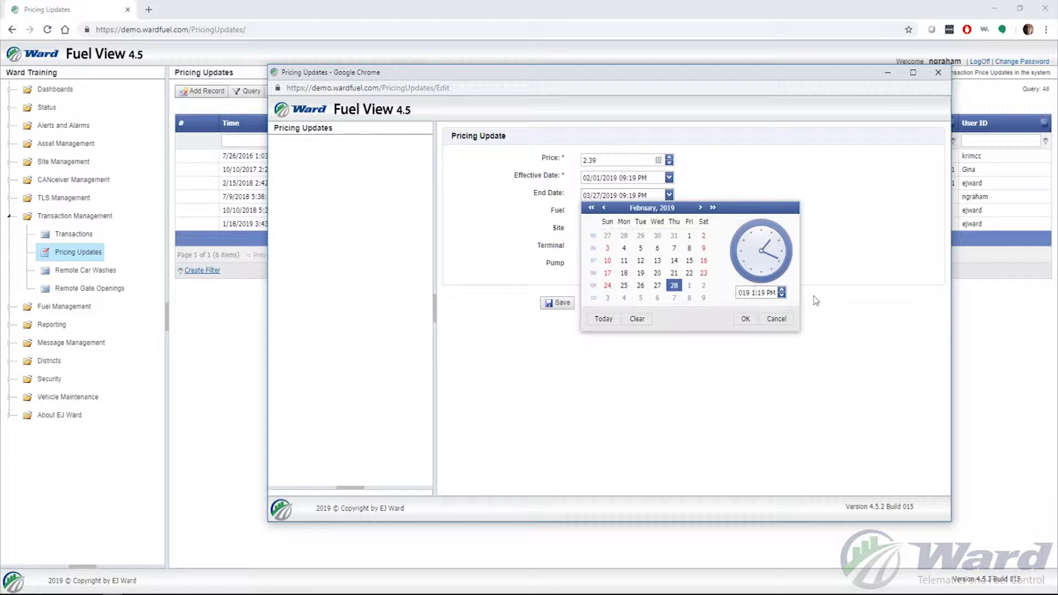
pyautogui.write('1')
pyautogui.press('Right')
pyautogui.press('BackSpace')
pyautogui.press('BackSpace')
pyautogui.write('59')
pyautogui.click(750, 320)
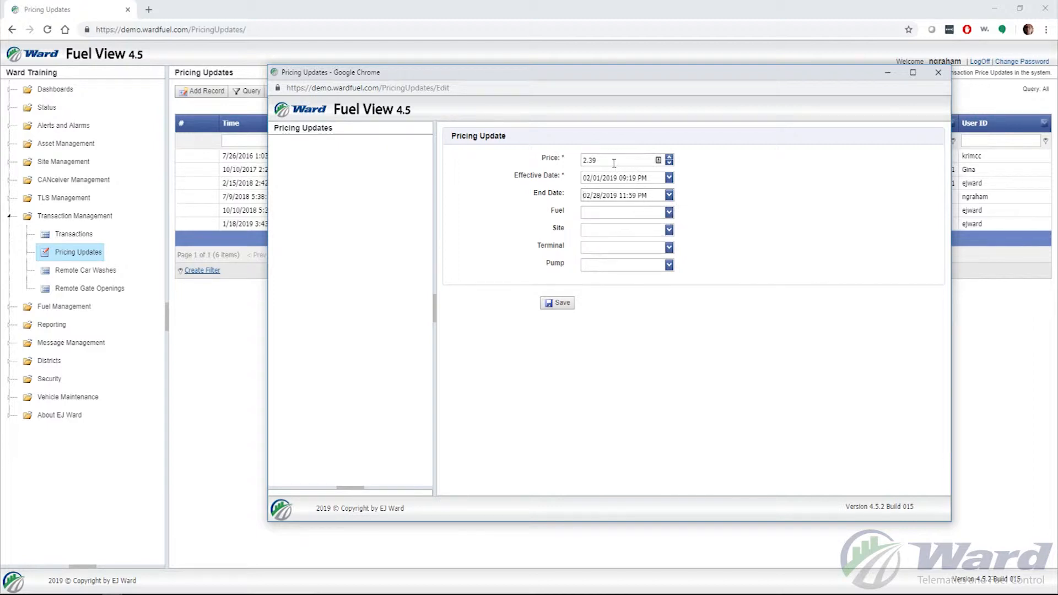
# Step: Choose Unleaded as the fuel for the pricing update
pyautogui.click(668, 213)
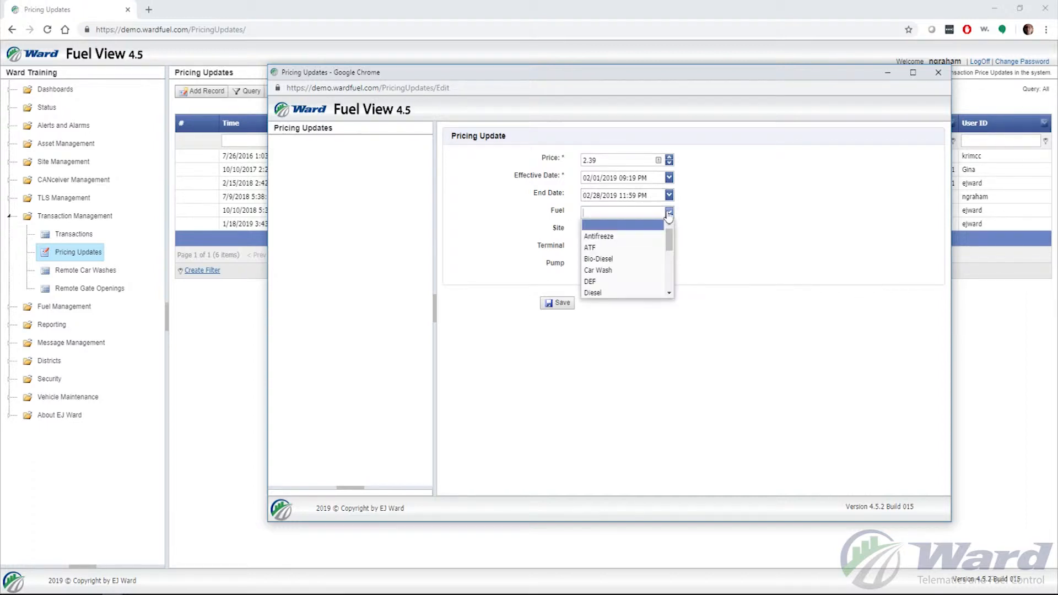
pyautogui.scroll(-2, 642, 241)
pyautogui.scroll(-3, 642, 240)
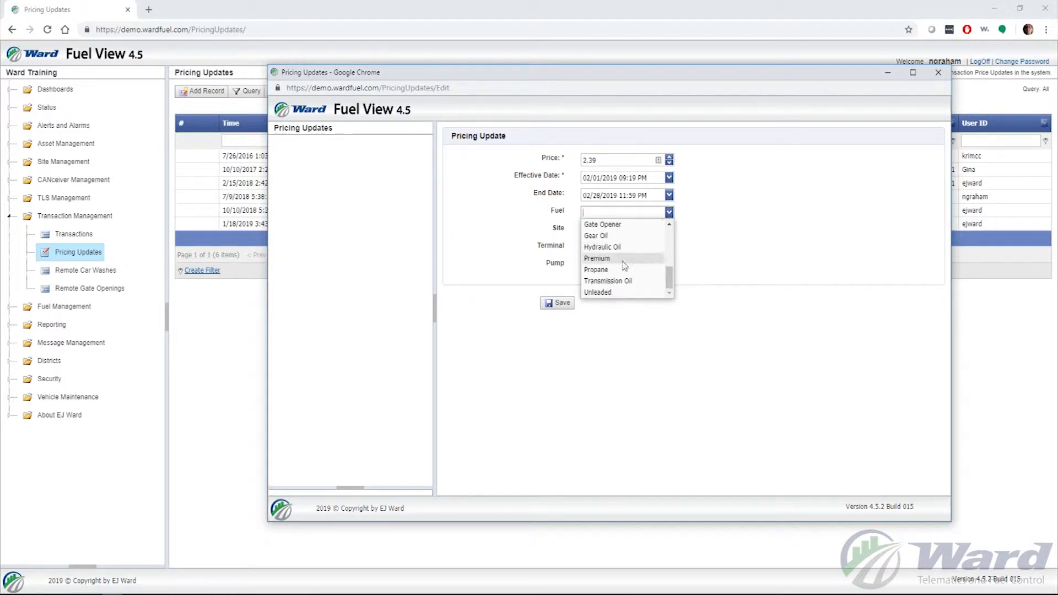
pyautogui.click(610, 292)
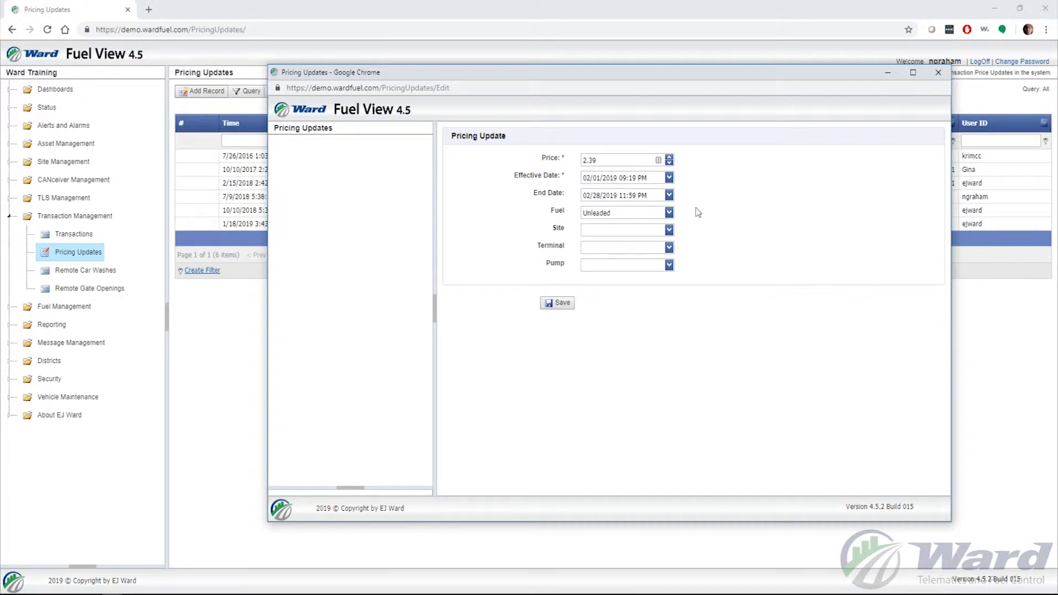
# Step: Limit the pricing update to the Test Department site and terminal 1
pyautogui.moveTo(632, 159)
pyautogui.click(669, 231)
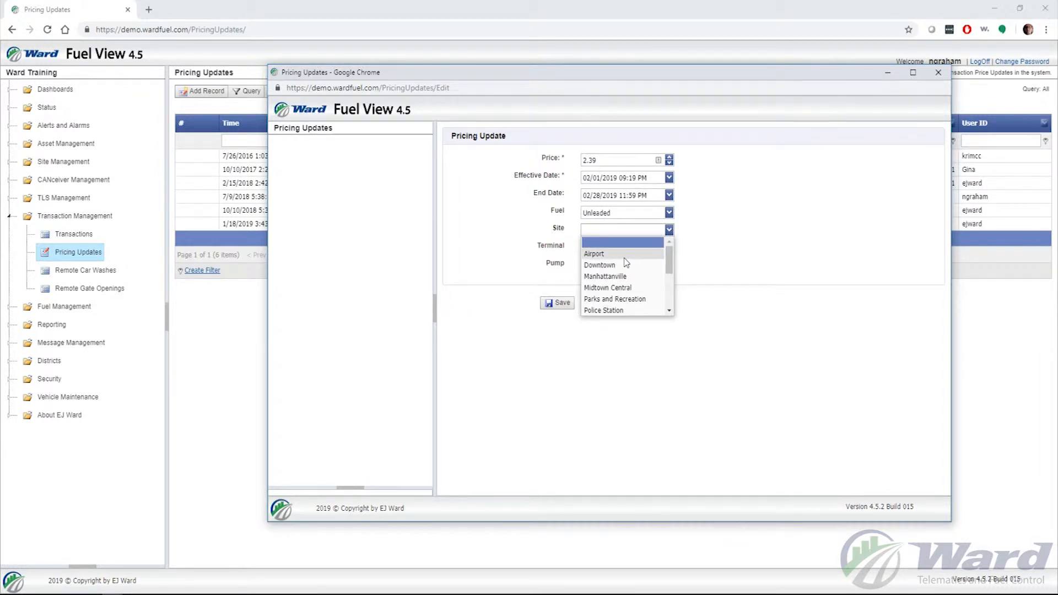
pyautogui.scroll(-5, 629, 307)
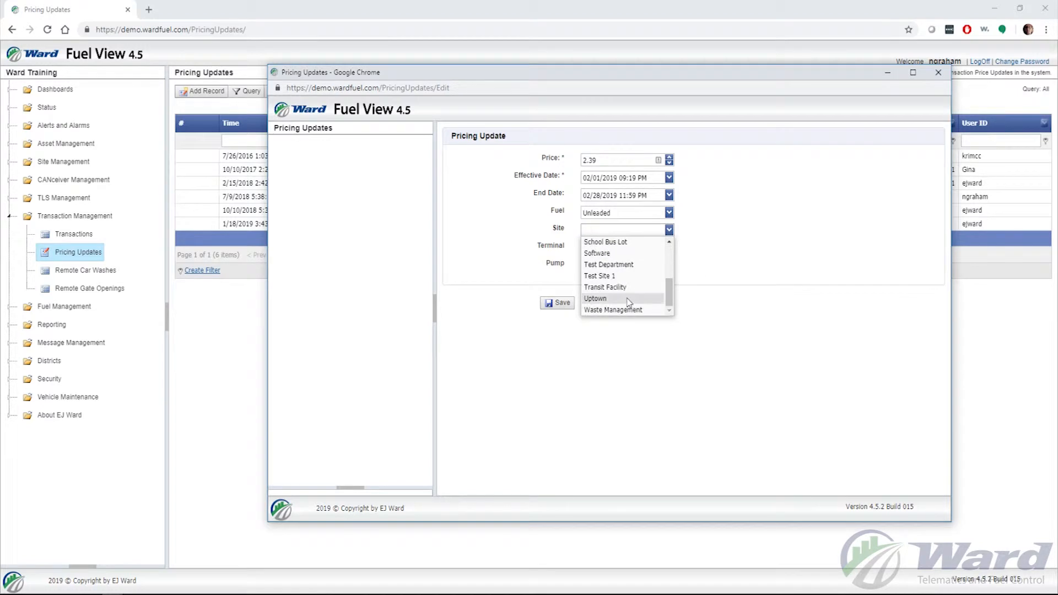
pyautogui.click(625, 267)
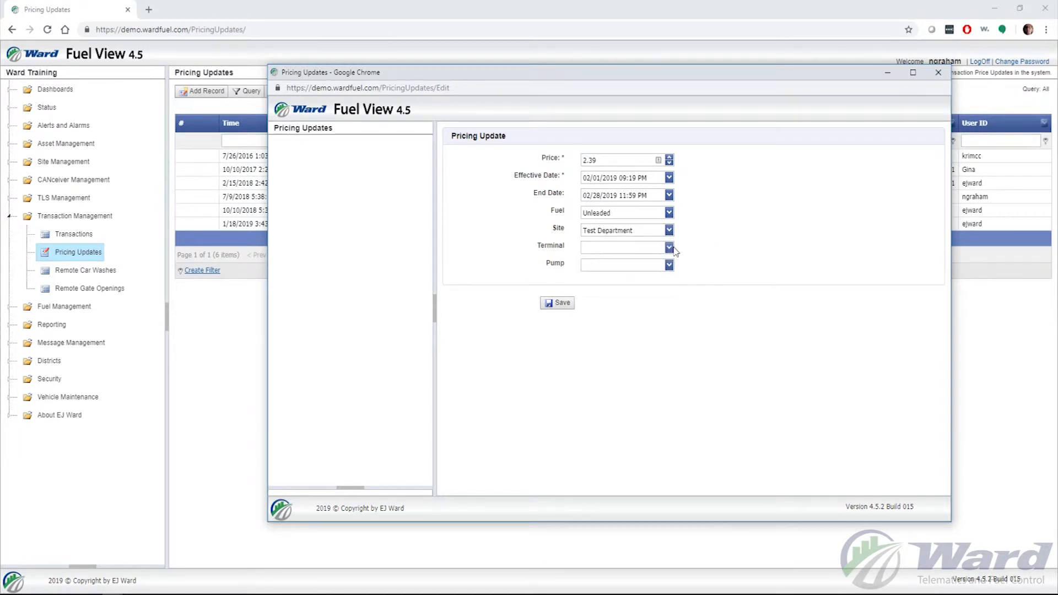
pyautogui.click(669, 249)
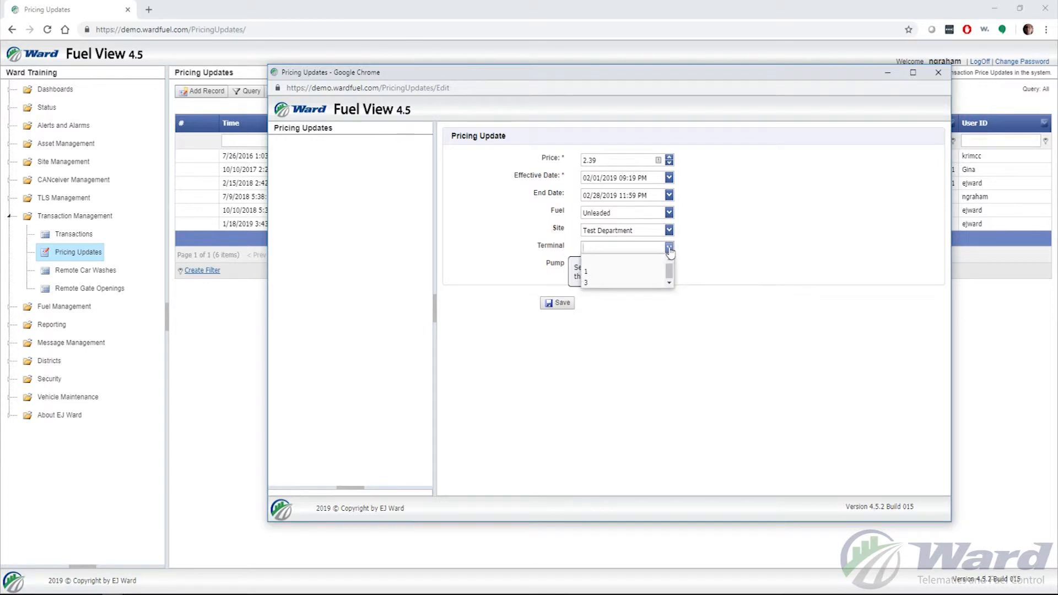
pyautogui.click(615, 277)
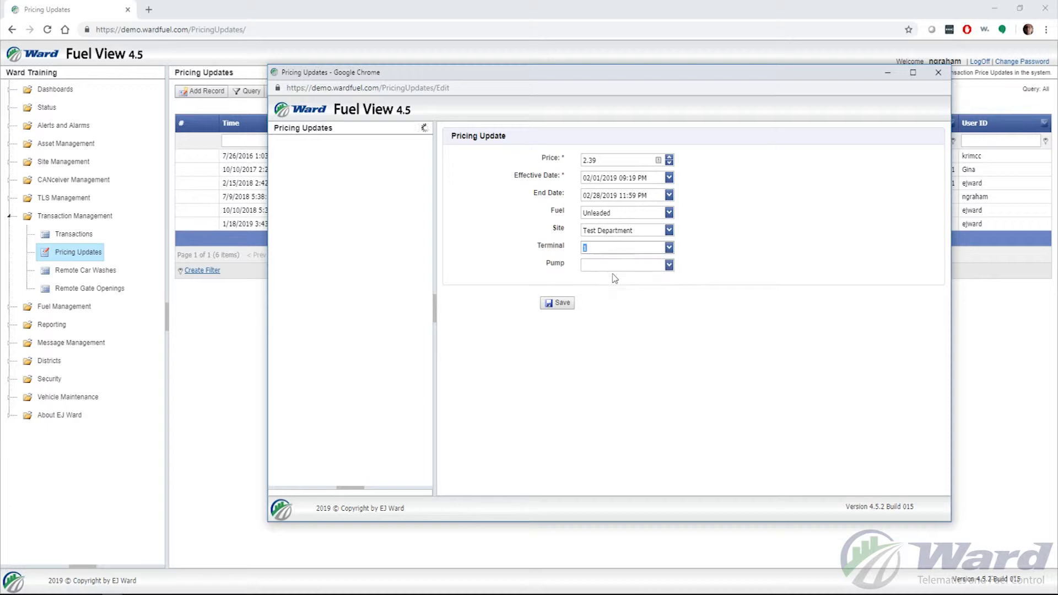
pyautogui.click(669, 266)
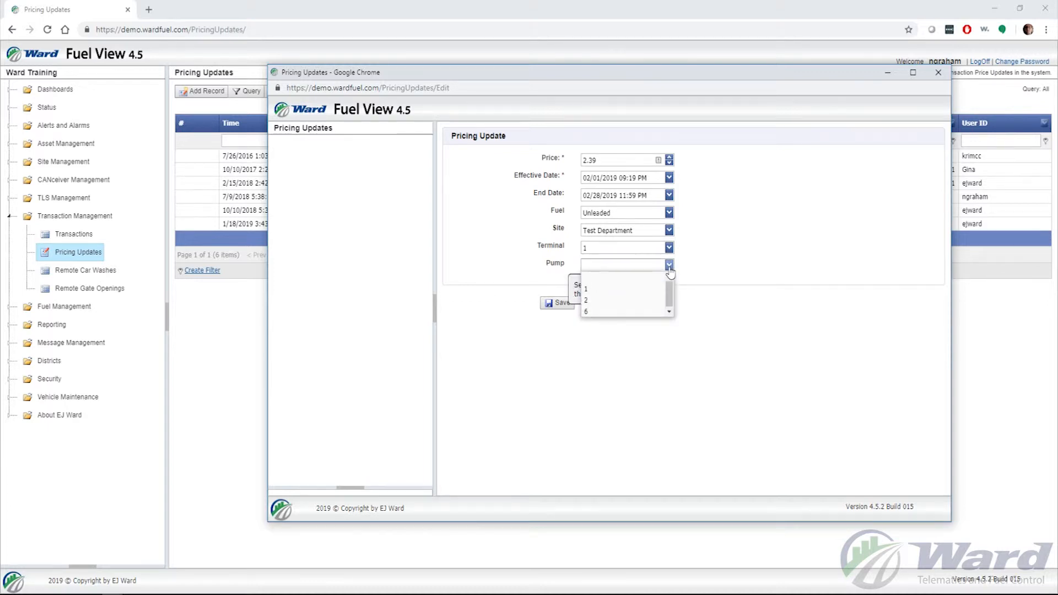
pyautogui.click(631, 290)
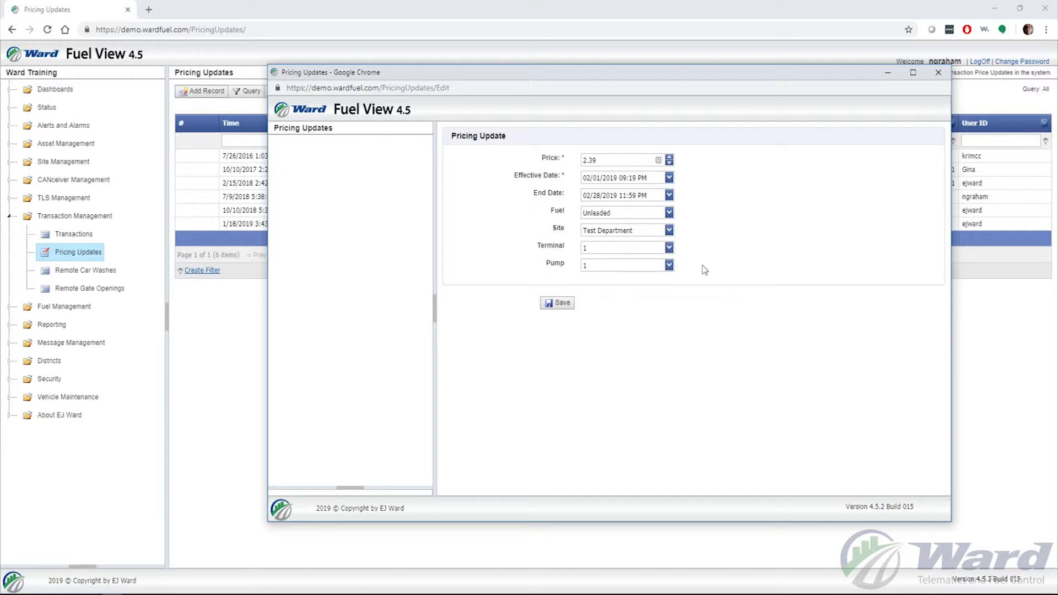
pyautogui.click(669, 265)
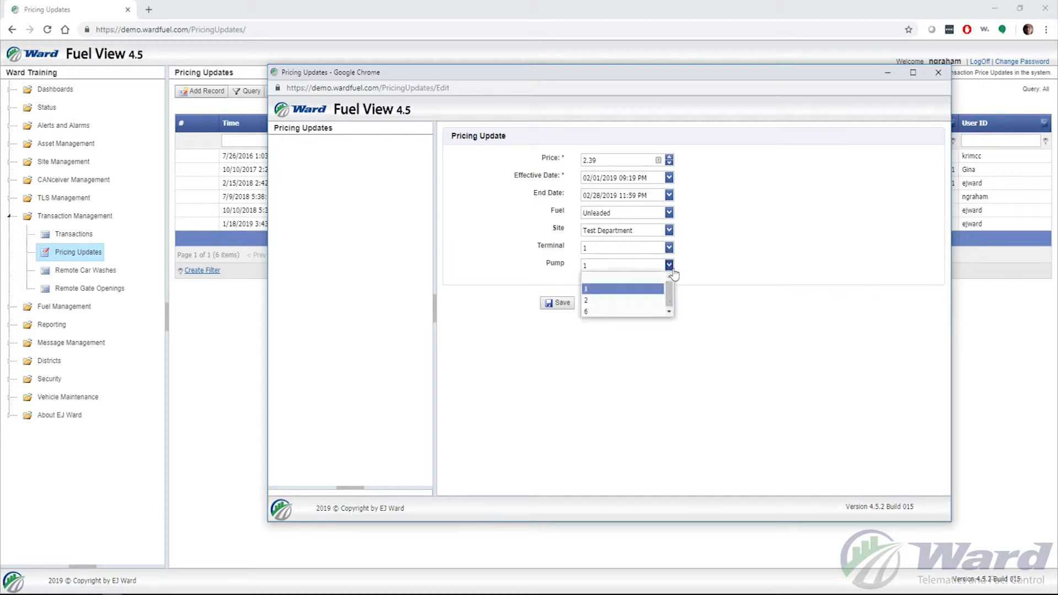
pyautogui.click(639, 278)
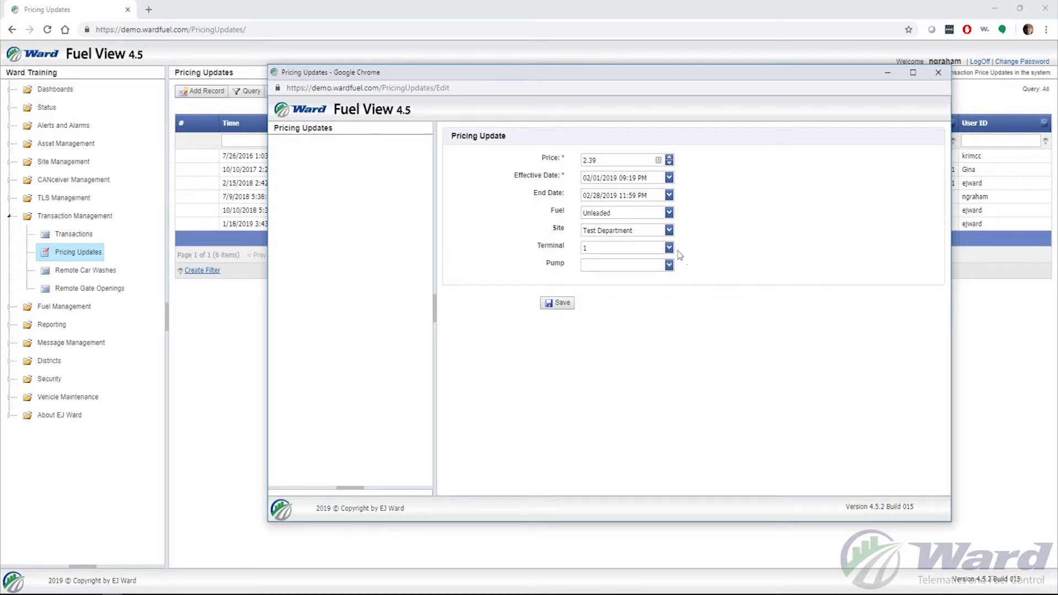
pyautogui.click(669, 265)
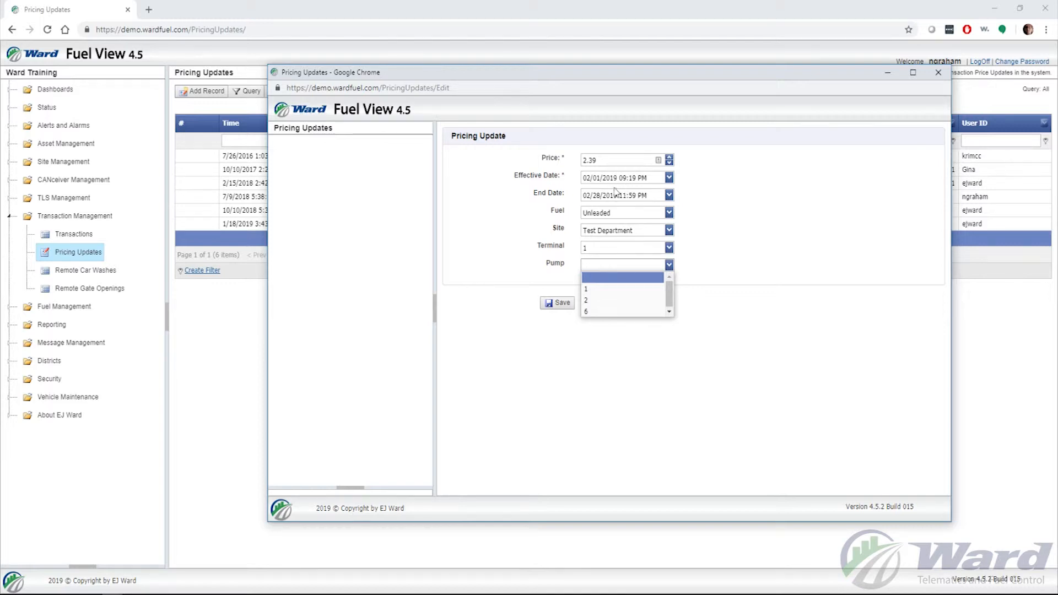
pyautogui.click(670, 267)
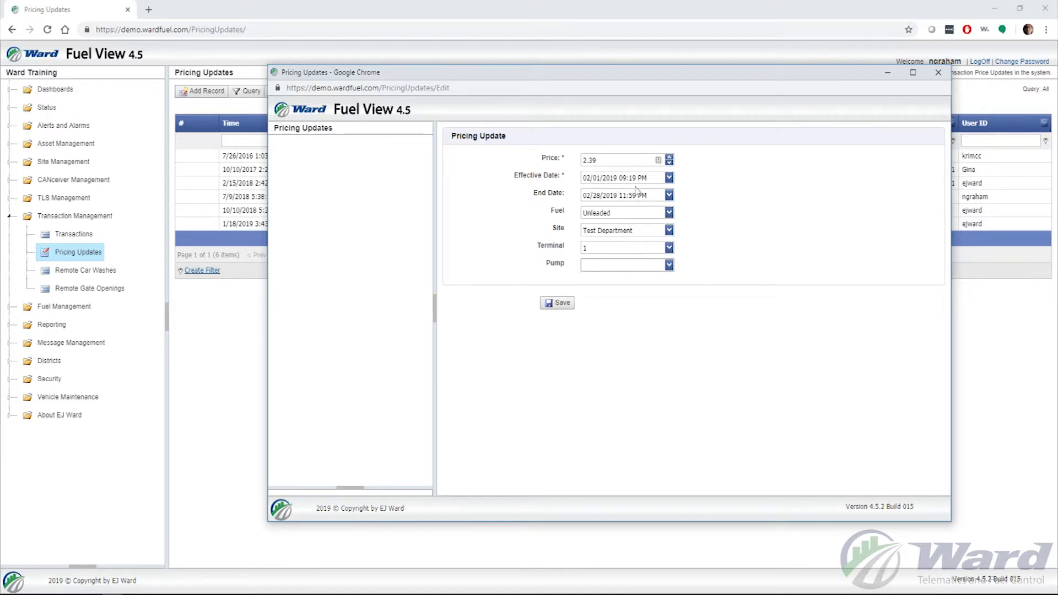
# Step: Change the end date to today's date, 03/27/2019, keeping the 11:59 PM time
pyautogui.click(668, 196)
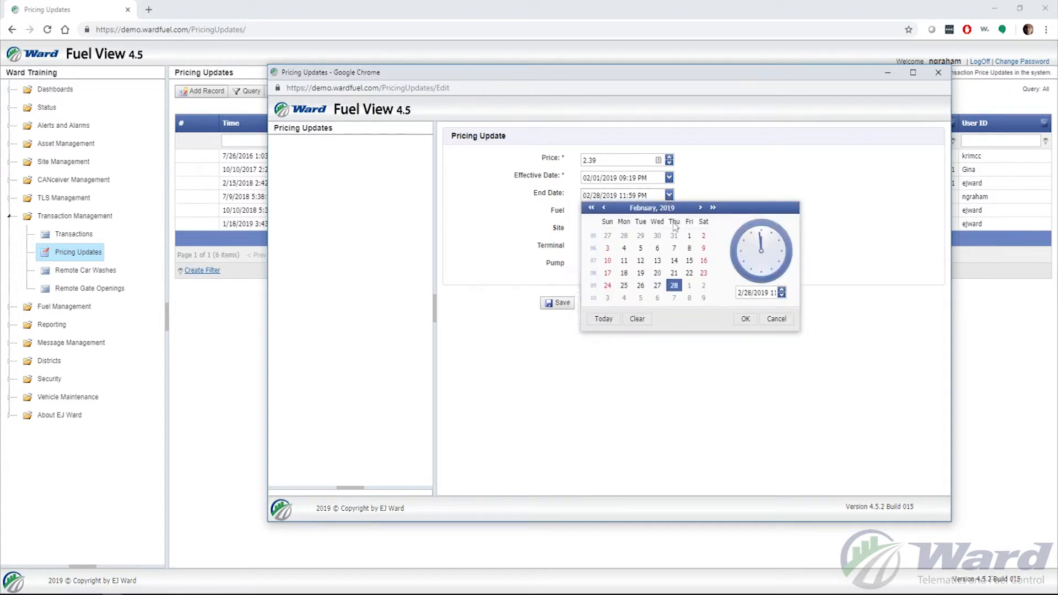
pyautogui.click(605, 323)
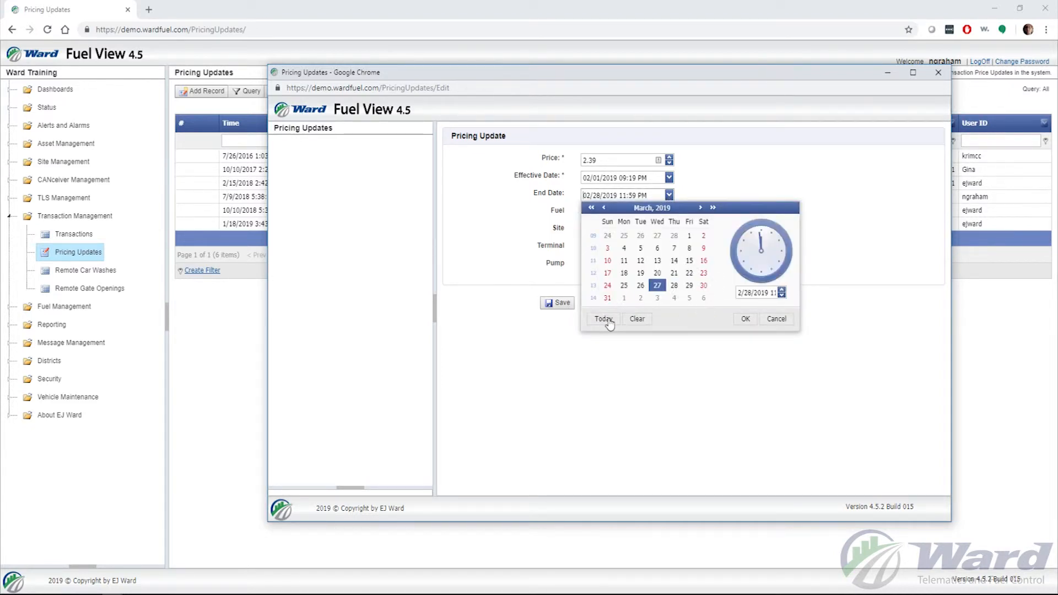
pyautogui.click(744, 320)
pyautogui.click(669, 248)
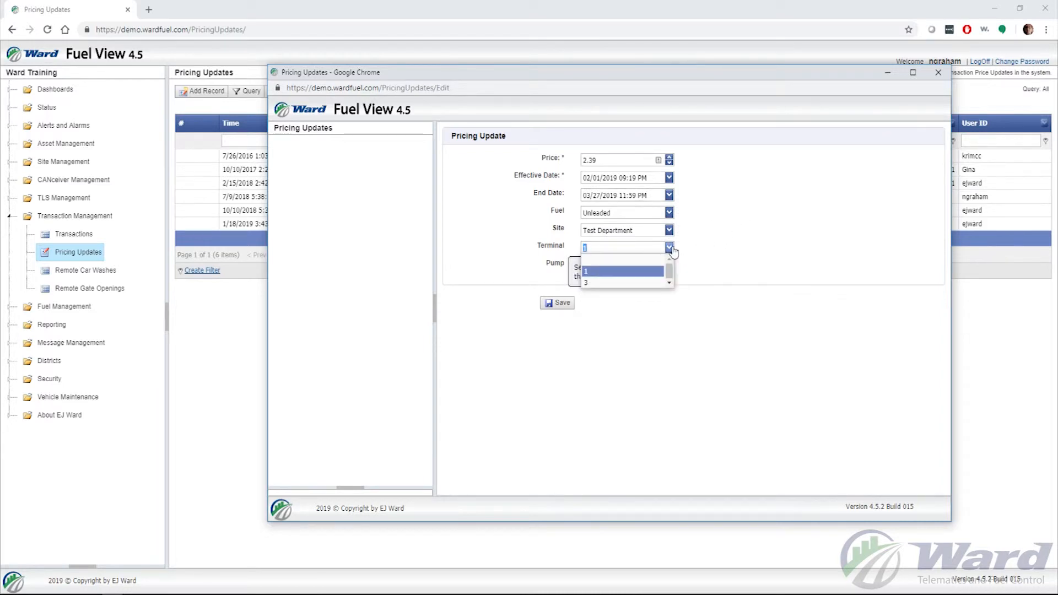
pyautogui.click(670, 248)
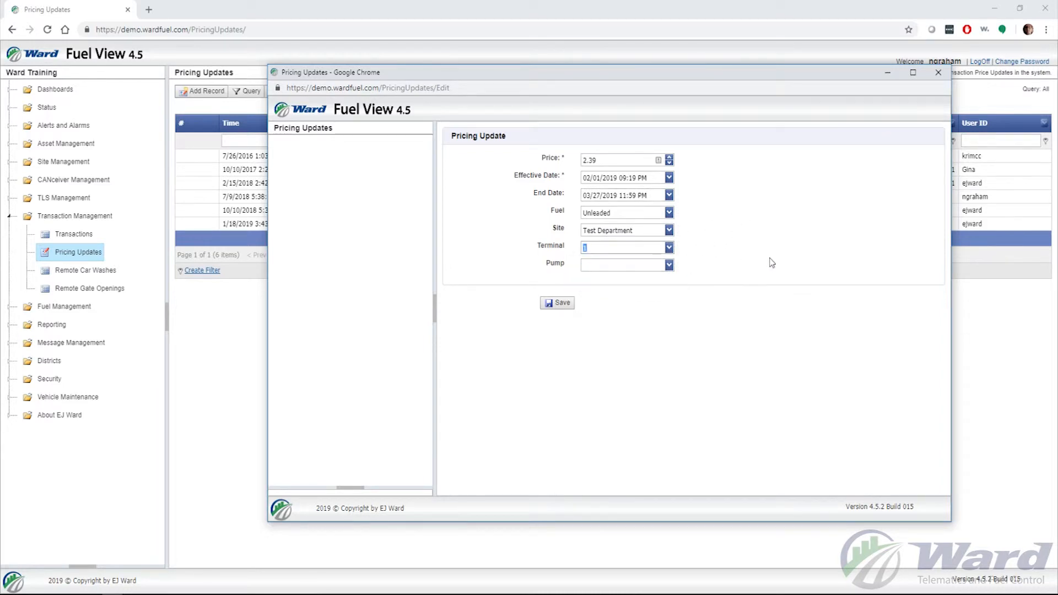
# Step: Save the pricing update, accept applying it to all pumps, and close the record window
pyautogui.click(557, 310)
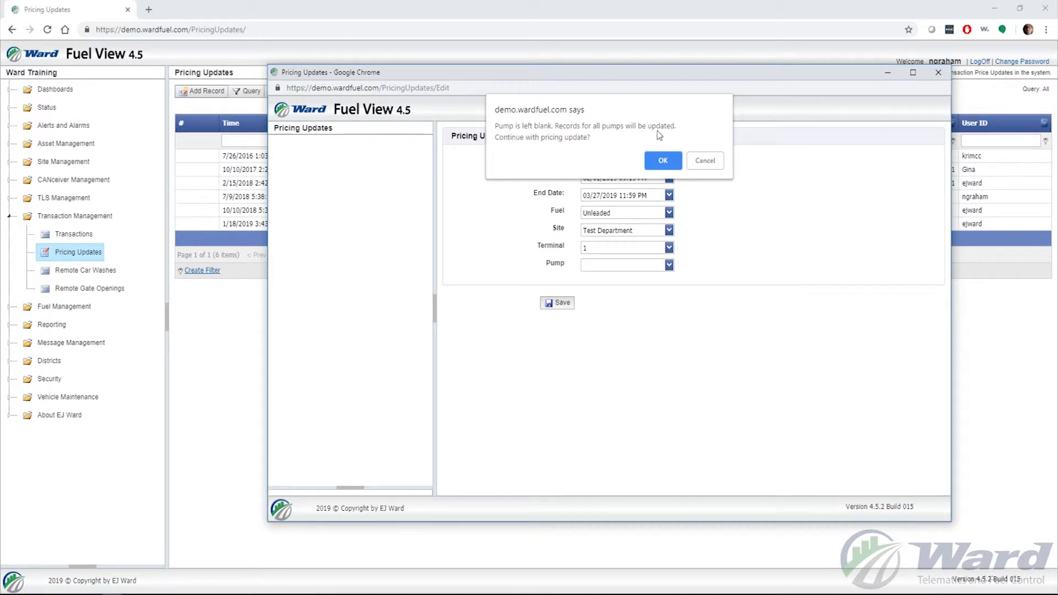
pyautogui.click(662, 161)
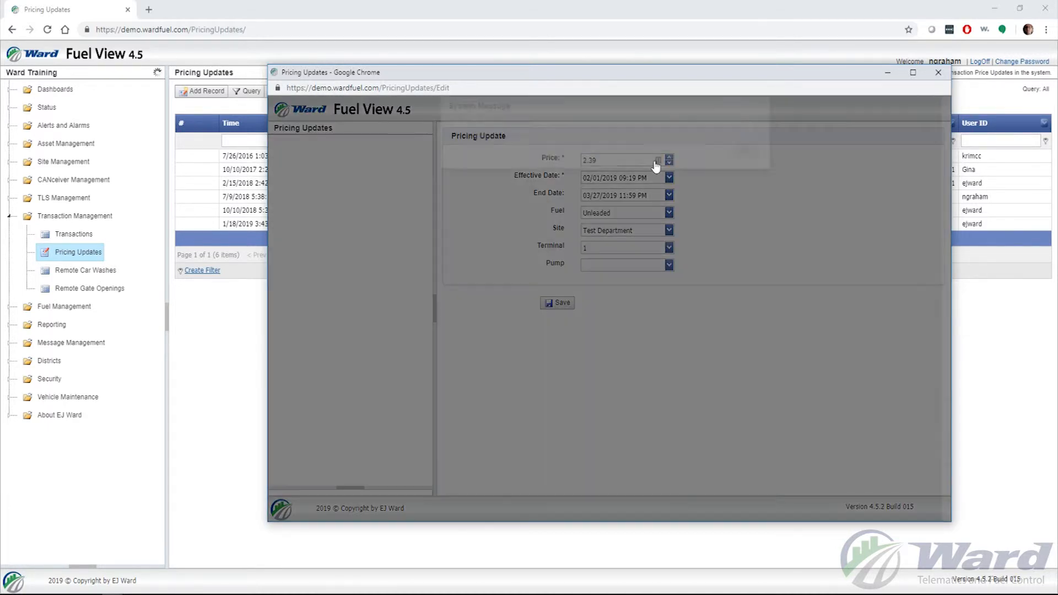
pyautogui.click(745, 183)
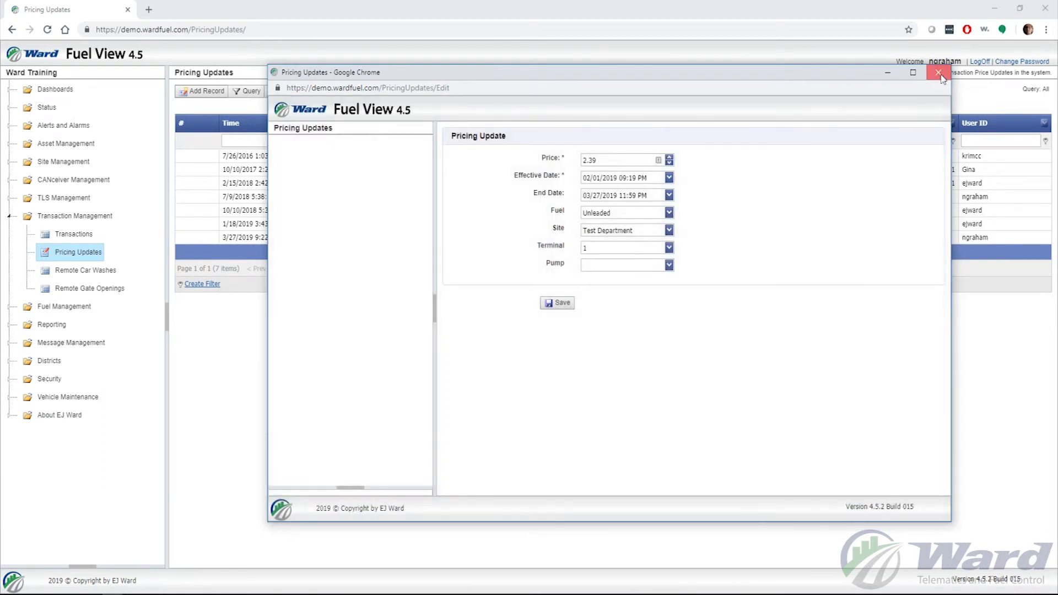
pyautogui.click(939, 72)
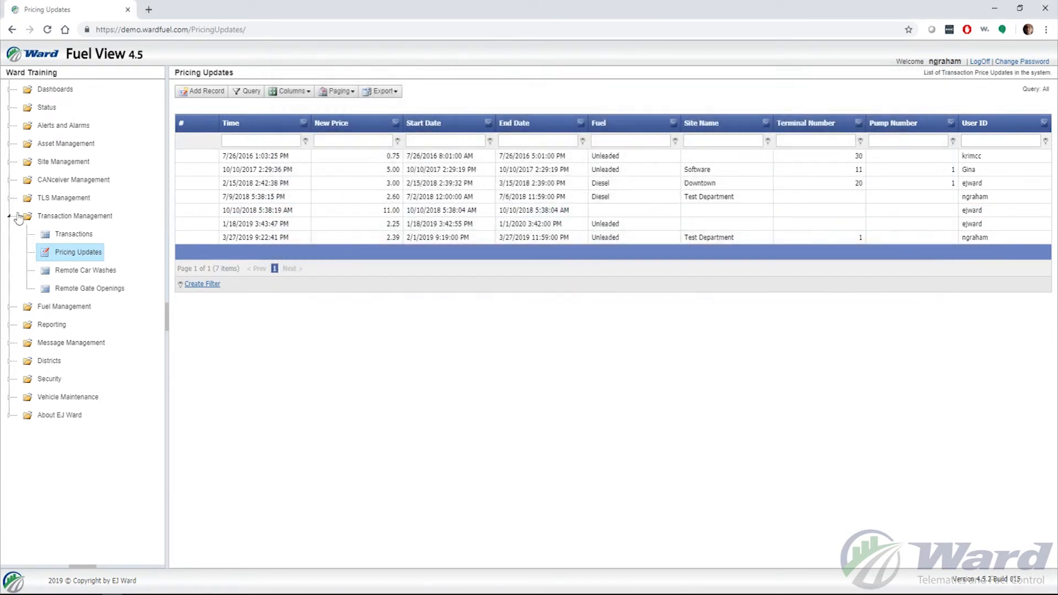
# Step: Show the site management list of pumps and replace its pump number filter with the site name filter "Test"
pyautogui.click(10, 216)
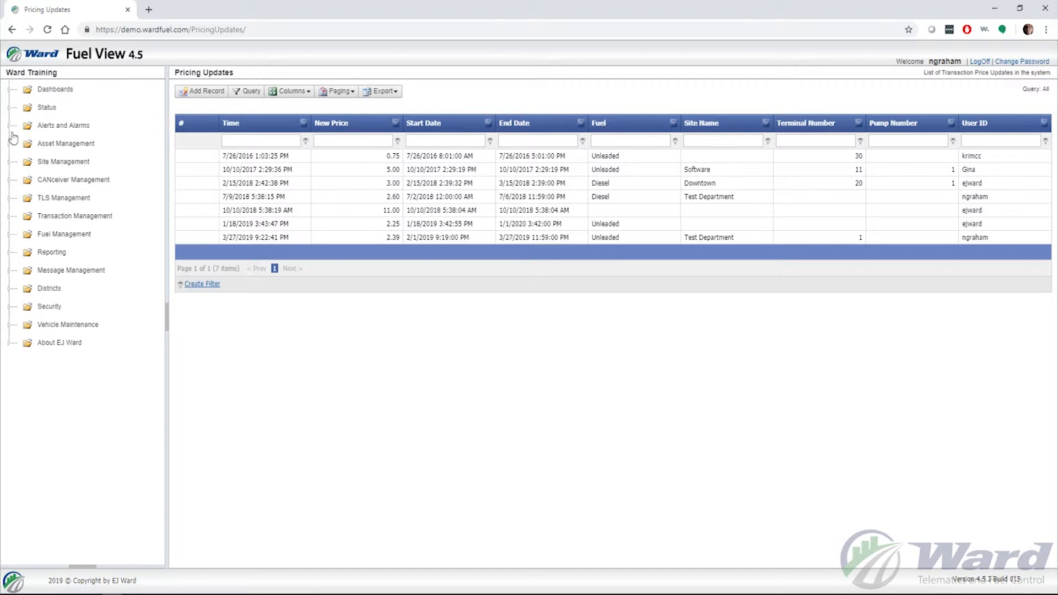
pyautogui.click(10, 162)
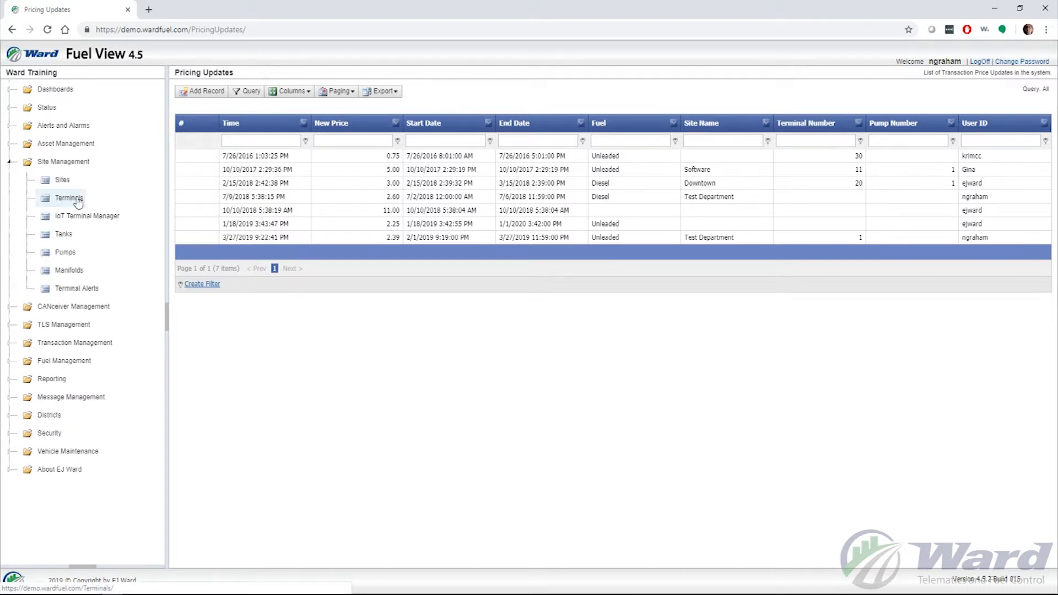
pyautogui.click(65, 253)
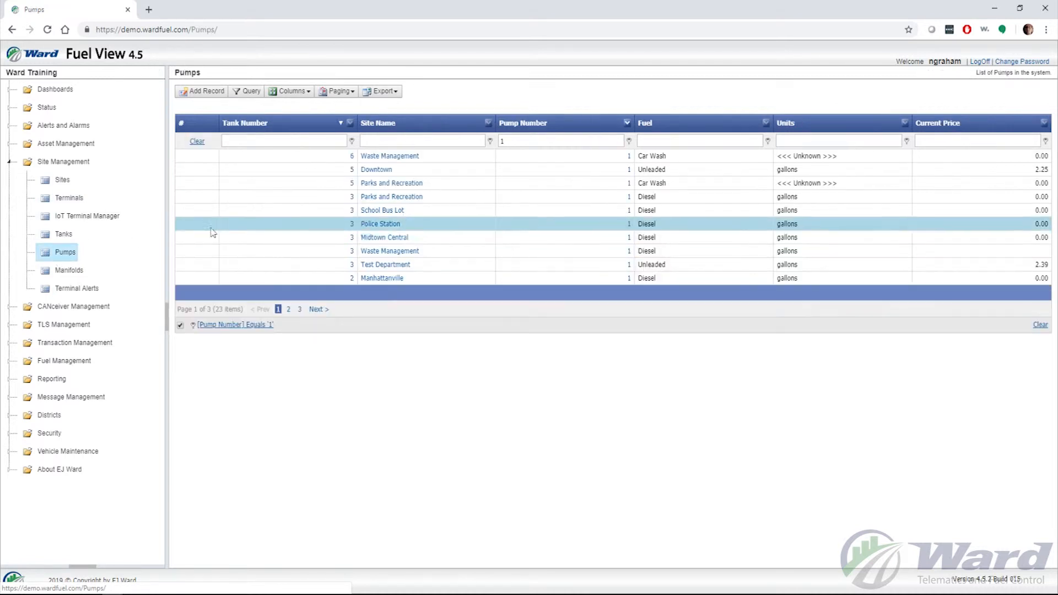
pyautogui.click(436, 141)
pyautogui.write('Tes')
pyautogui.write('t')
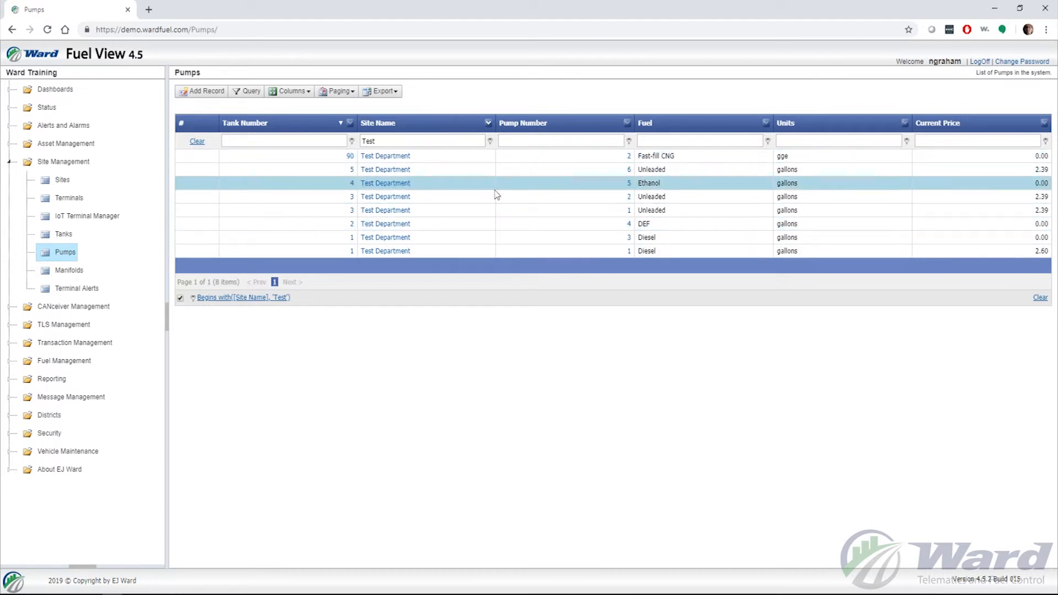
# Step: Set the price of Test Department's unleaded pump 6 to 3.00 and save the pump record
pyautogui.doubleClick(631, 174)
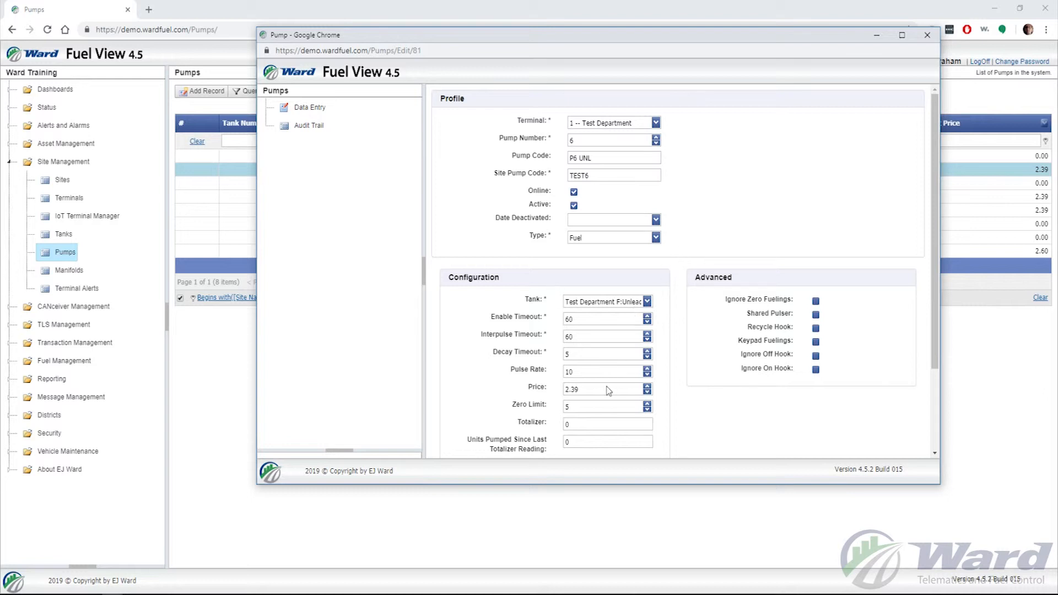
pyautogui.scroll(-2, 623, 298)
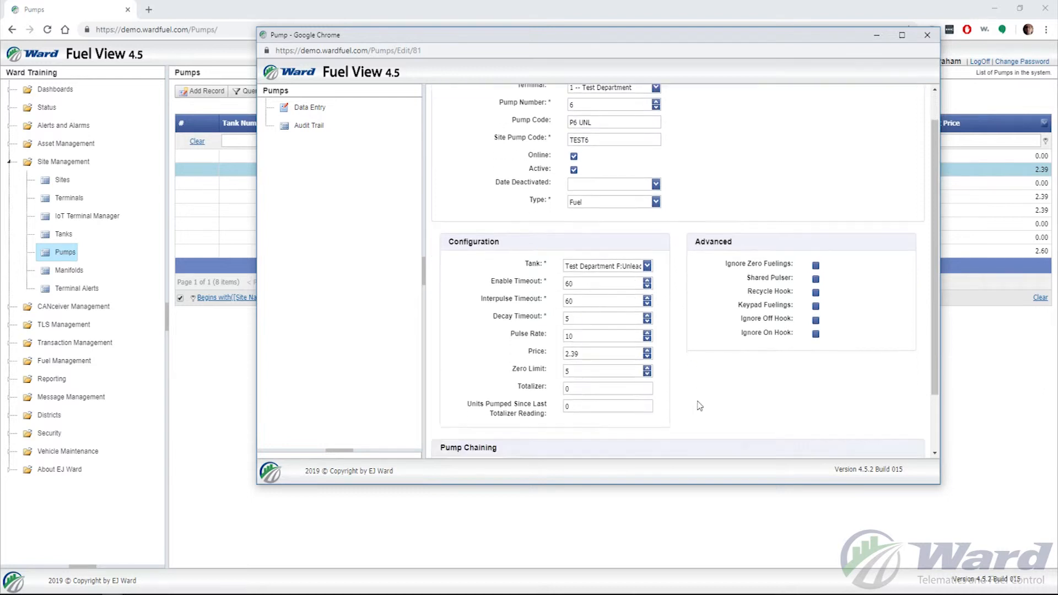
pyautogui.click(582, 281)
pyautogui.press('BackSpace')
pyautogui.press('BackSpace')
pyautogui.press('BackSpace')
pyautogui.press('BackSpace')
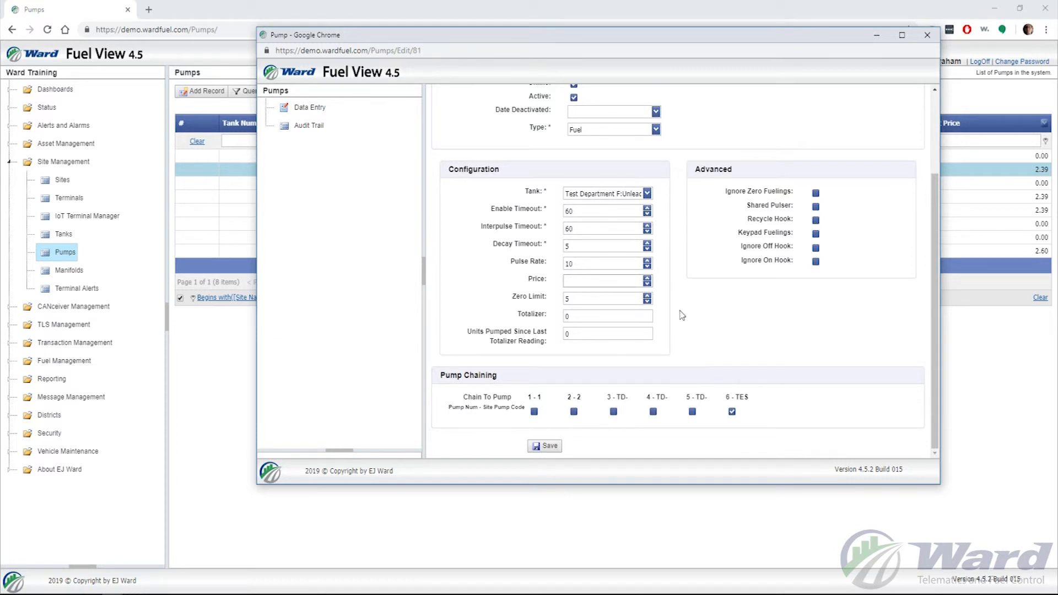
pyautogui.write('3.00')
pyautogui.click(694, 313)
pyautogui.click(544, 449)
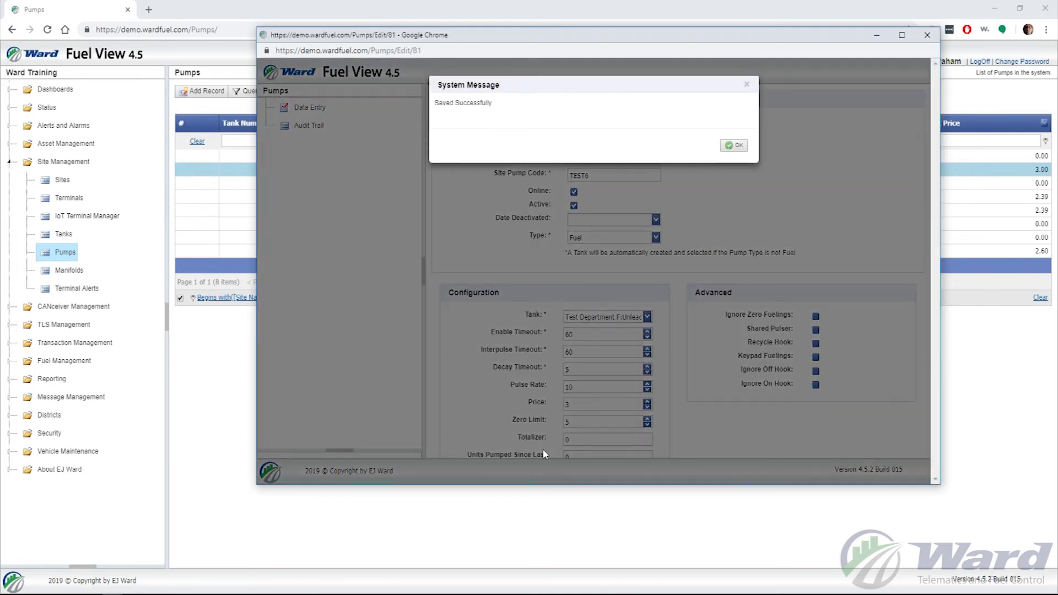
pyautogui.click(733, 145)
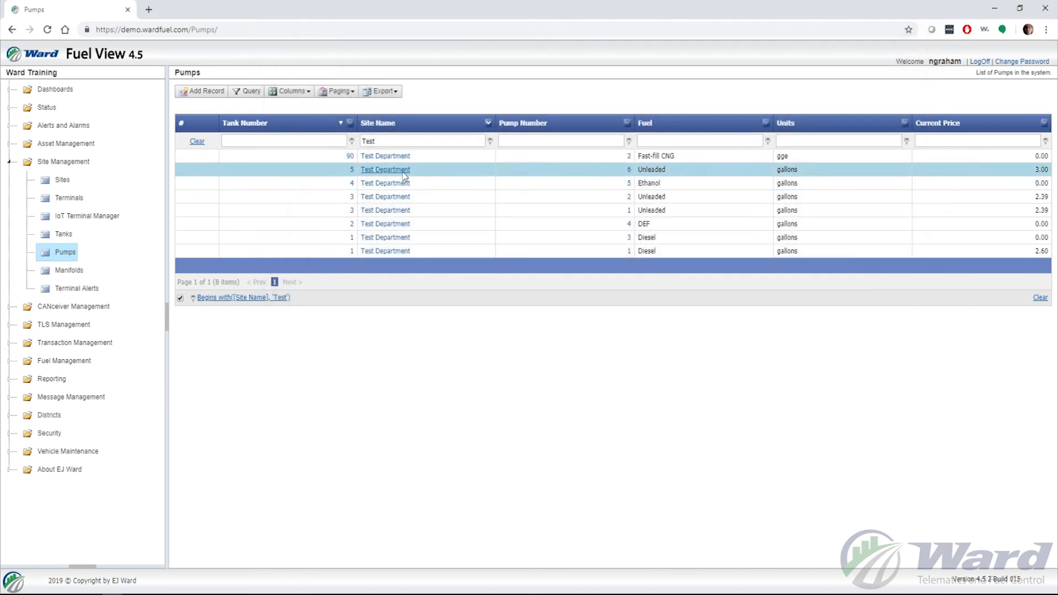